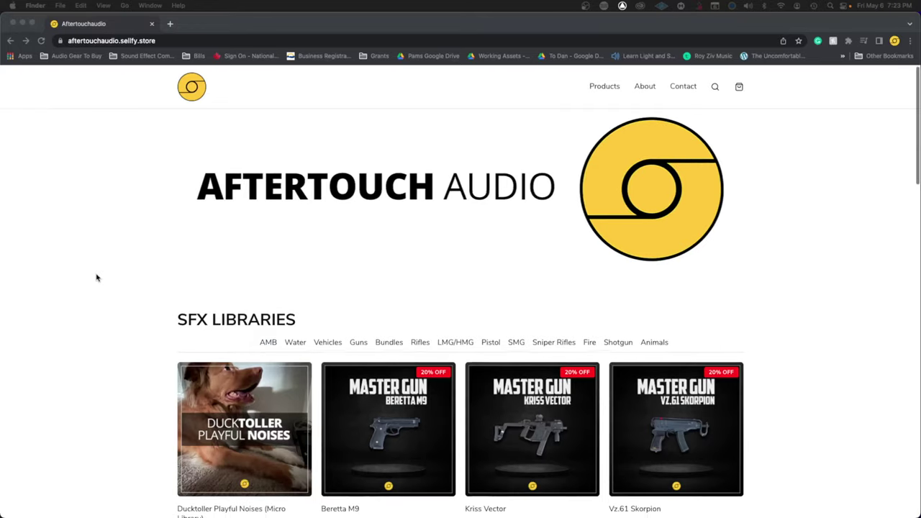
Expand the SFX folder in the track list to reveal its tracks
{"action": "scroll", "coordinate": [95, 277], "scroll_direction": "down", "scroll_amount": 4}
{"action": "scroll", "coordinate": [96, 277], "scroll_direction": "down", "scroll_amount": 12}
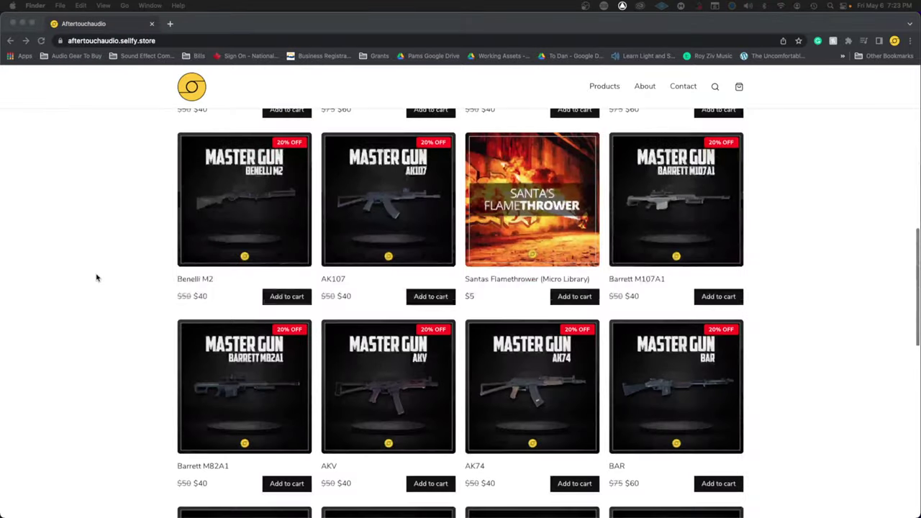
{"action": "scroll", "coordinate": [95, 277], "scroll_direction": "down", "scroll_amount": 3}
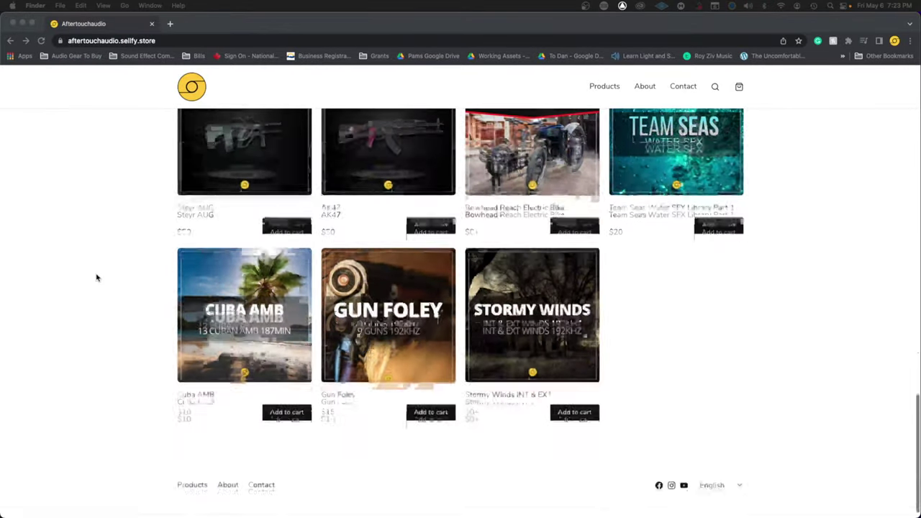
{"action": "scroll", "coordinate": [96, 277], "scroll_direction": "up", "scroll_amount": 3}
{"action": "scroll", "coordinate": [97, 278], "scroll_direction": "up", "scroll_amount": 15}
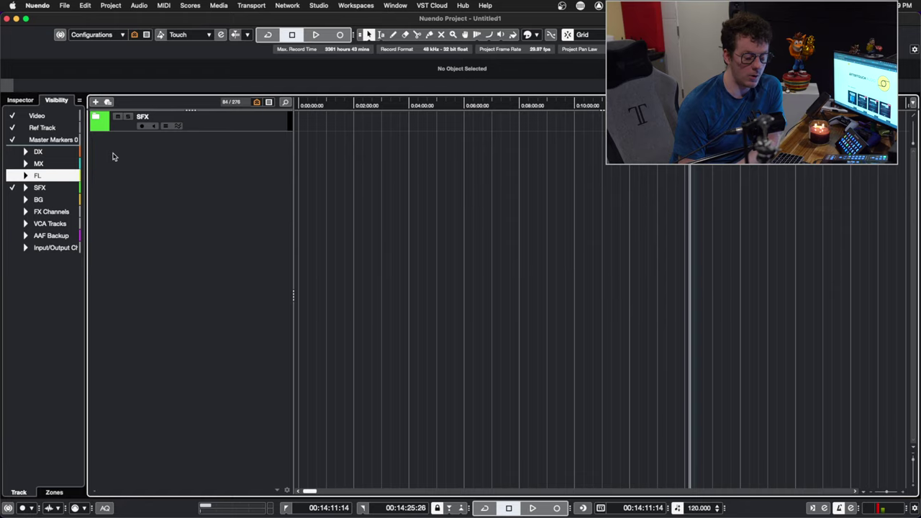
{"action": "left_click", "coordinate": [99, 120]}
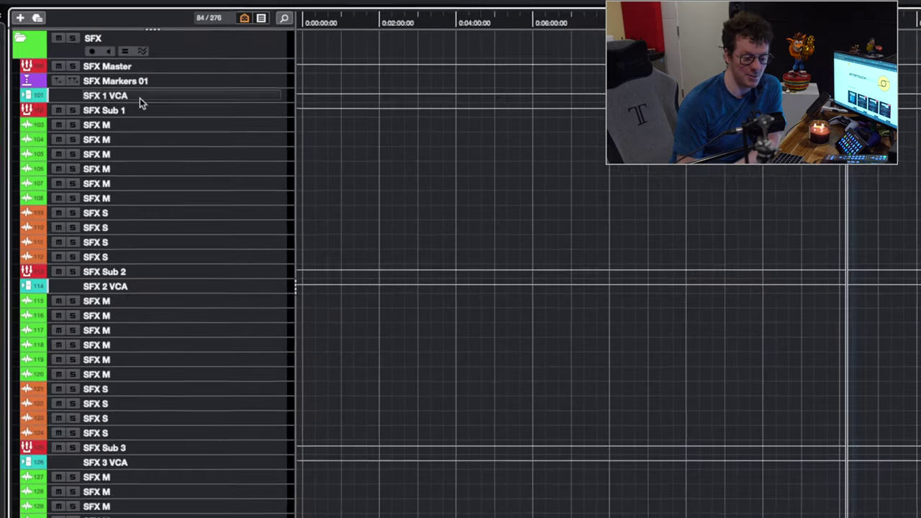
Hide SFX Sub 2 through the last SFX S track, then select SFX Master
{"action": "scroll", "coordinate": [181, 160], "scroll_direction": "down", "scroll_amount": 3}
{"action": "scroll", "coordinate": [138, 98], "scroll_direction": "down", "scroll_amount": 15}
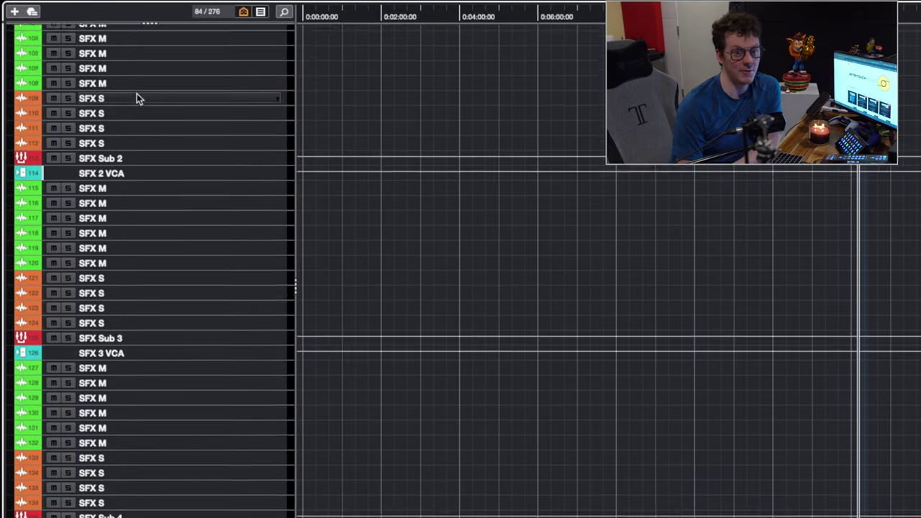
{"action": "scroll", "coordinate": [137, 94], "scroll_direction": "up", "scroll_amount": 15}
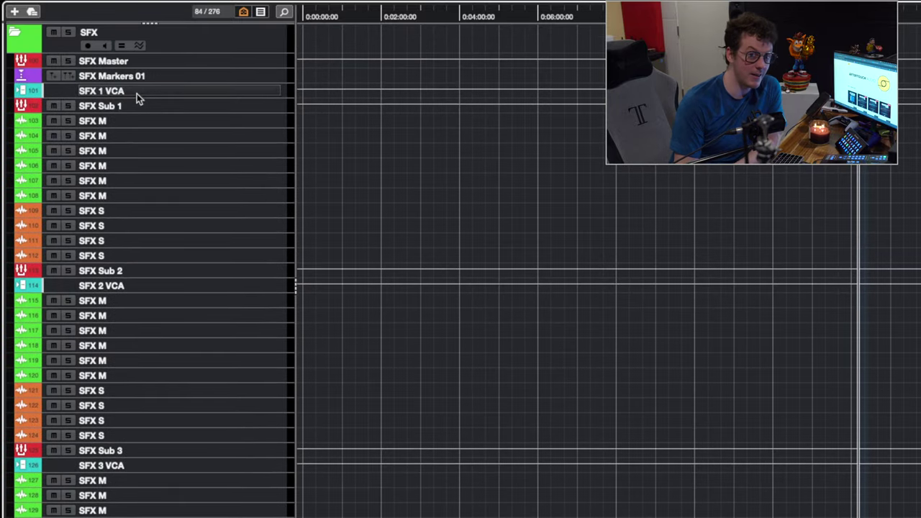
{"action": "left_click", "coordinate": [119, 270]}
{"action": "scroll", "coordinate": [137, 304], "scroll_direction": "down", "scroll_amount": 1}
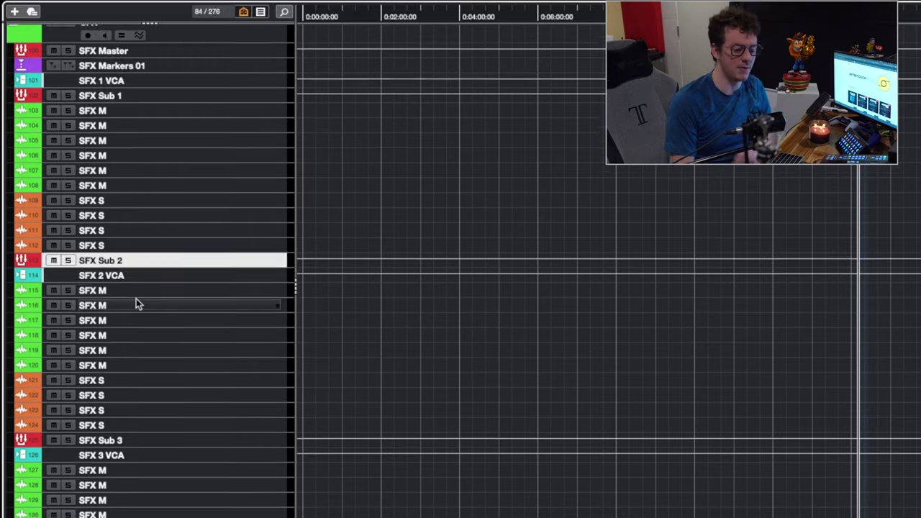
{"action": "scroll", "coordinate": [136, 302], "scroll_direction": "down", "scroll_amount": 15}
{"action": "left_click", "coordinate": [122, 435], "text": "shift"}
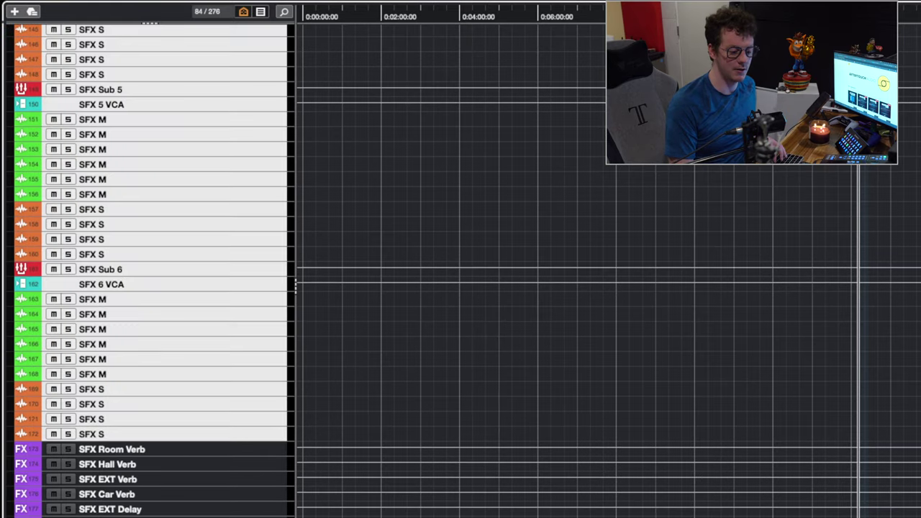
{"action": "key", "text": "Delete"}
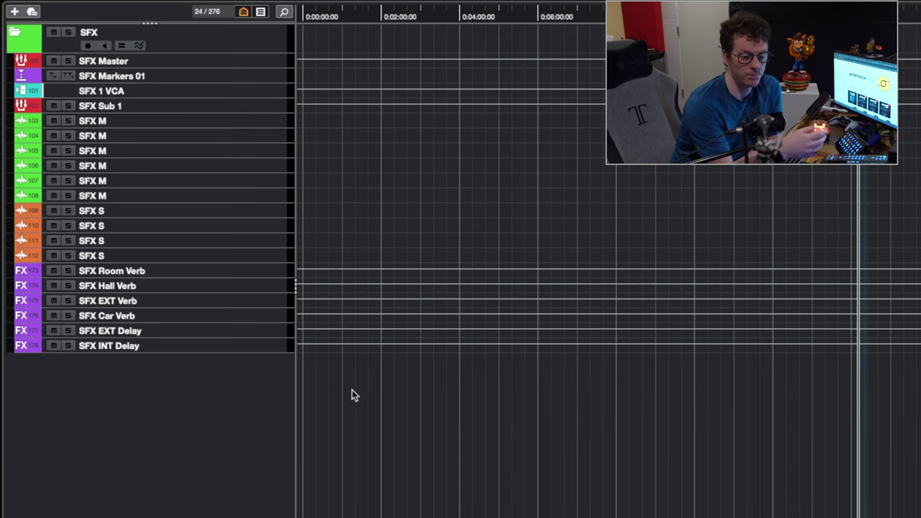
{"action": "left_click", "coordinate": [183, 68]}
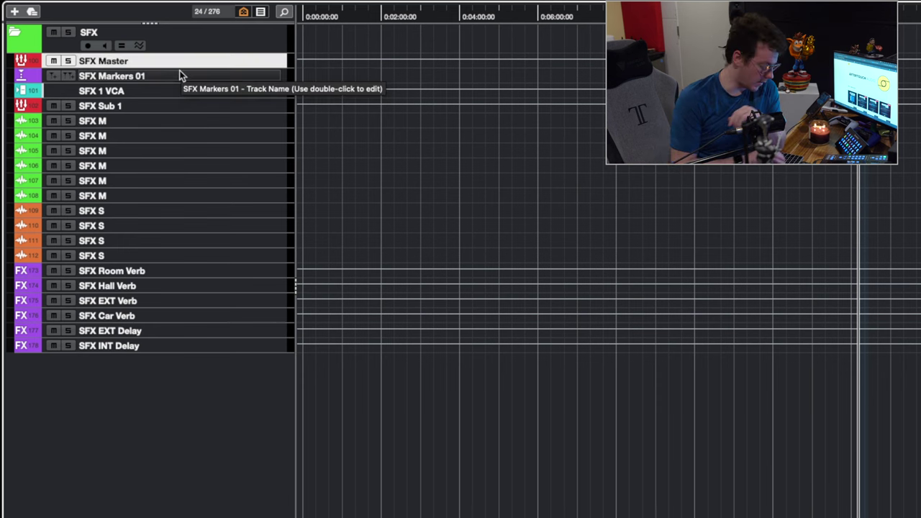
{"action": "key", "text": "e"}
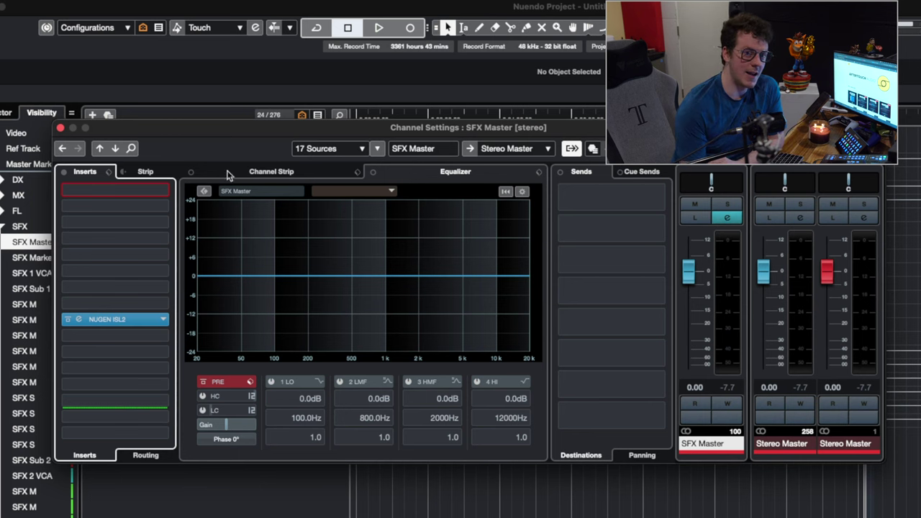
{"action": "left_click", "coordinate": [105, 317]}
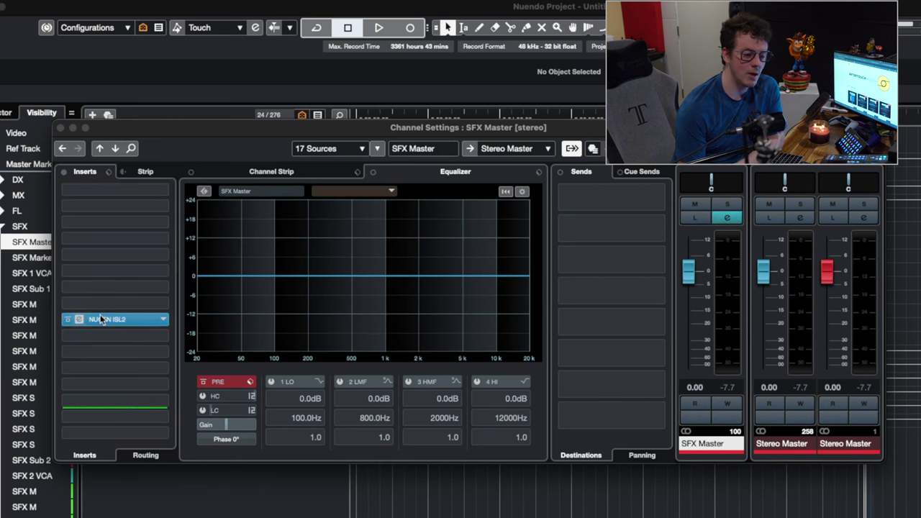
{"action": "left_click_drag", "start_coordinate": [515, 187], "coordinate": [468, 138]}
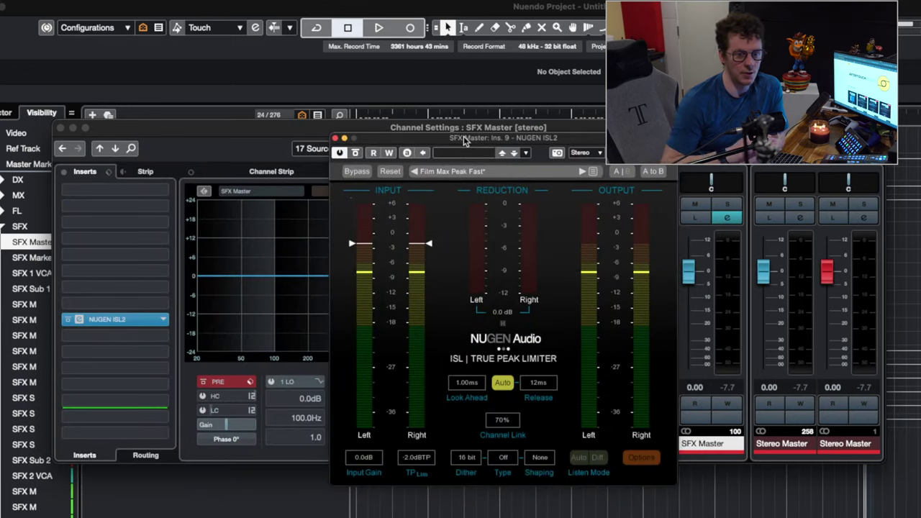
{"action": "left_click", "coordinate": [337, 138]}
{"action": "left_click", "coordinate": [60, 127]}
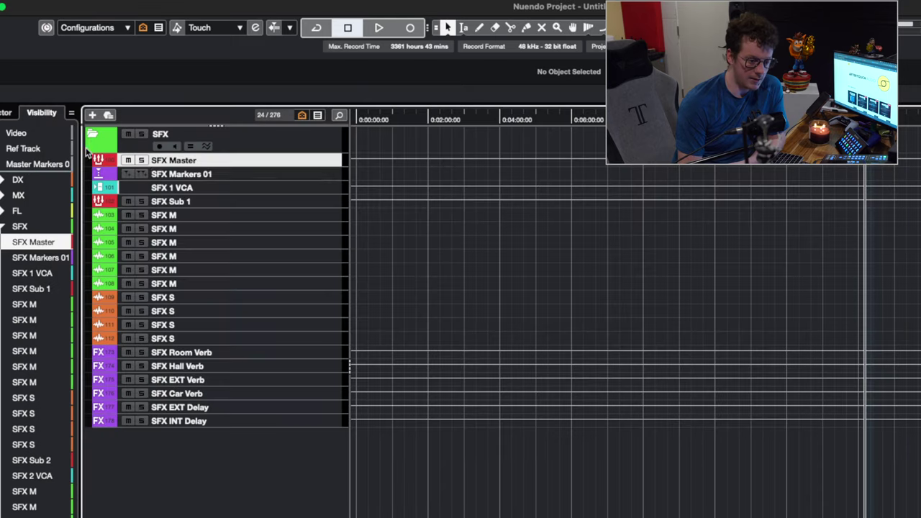
{"action": "left_click", "coordinate": [220, 201]}
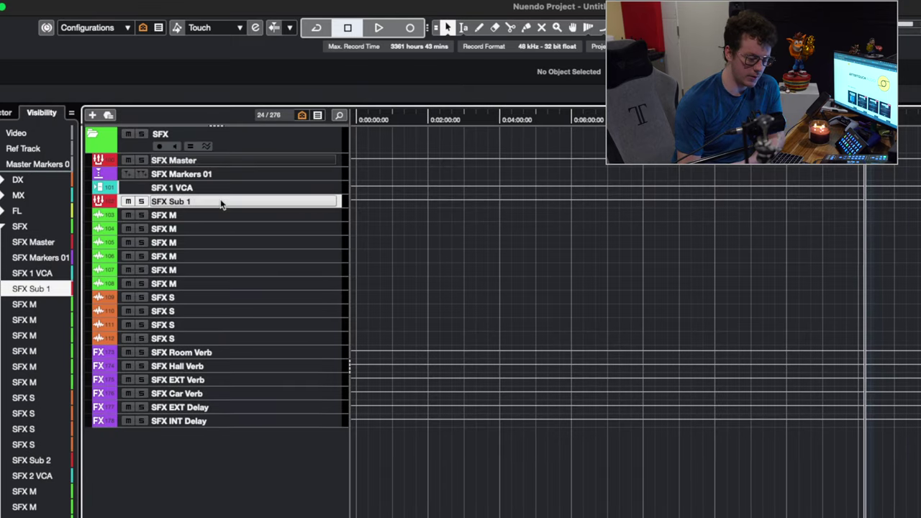
{"action": "key", "text": "e"}
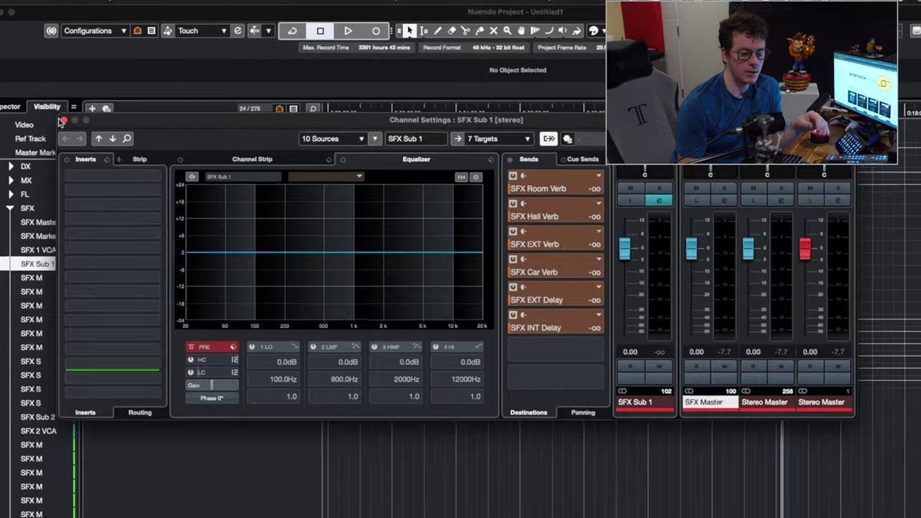
{"action": "left_click", "coordinate": [61, 124]}
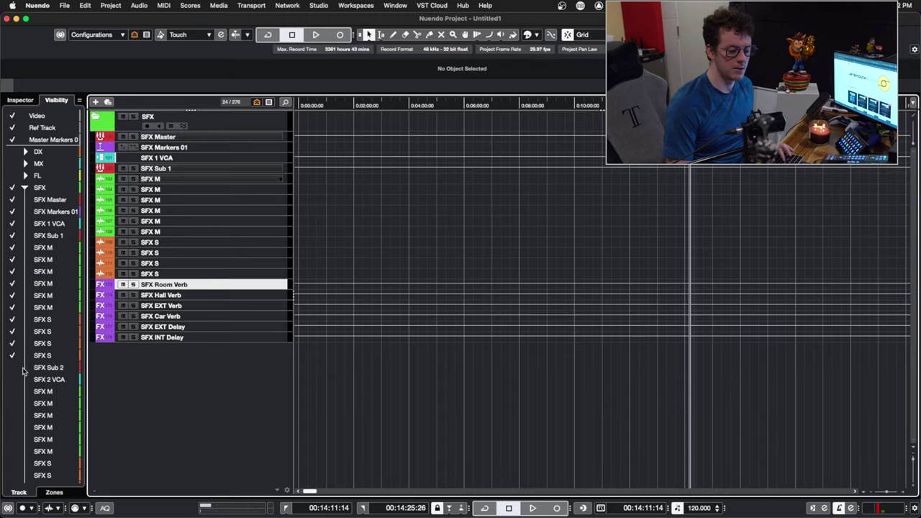
Re-check every SFX folder track in Visibility to show Subs 2–6, then review the list
{"action": "left_click", "coordinate": [24, 371]}
{"action": "scroll", "coordinate": [29, 360], "scroll_direction": "down", "scroll_amount": 10}
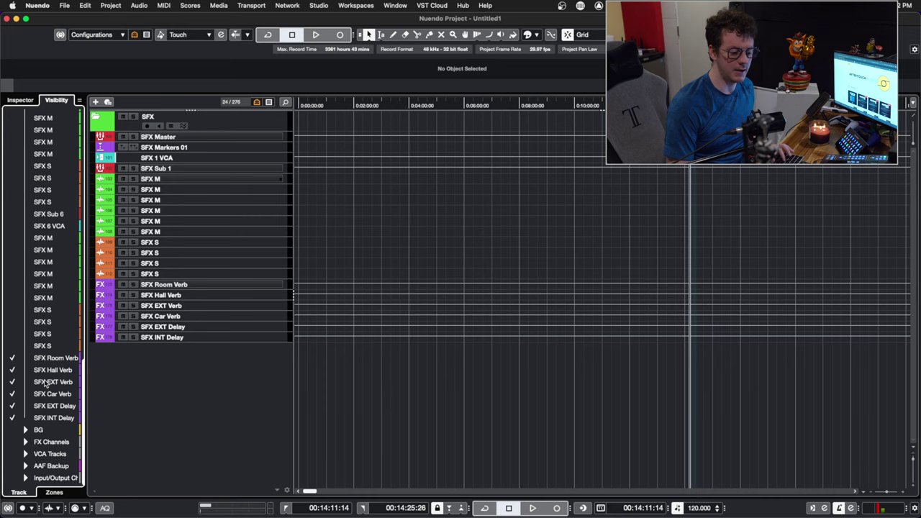
{"action": "left_click", "coordinate": [18, 350]}
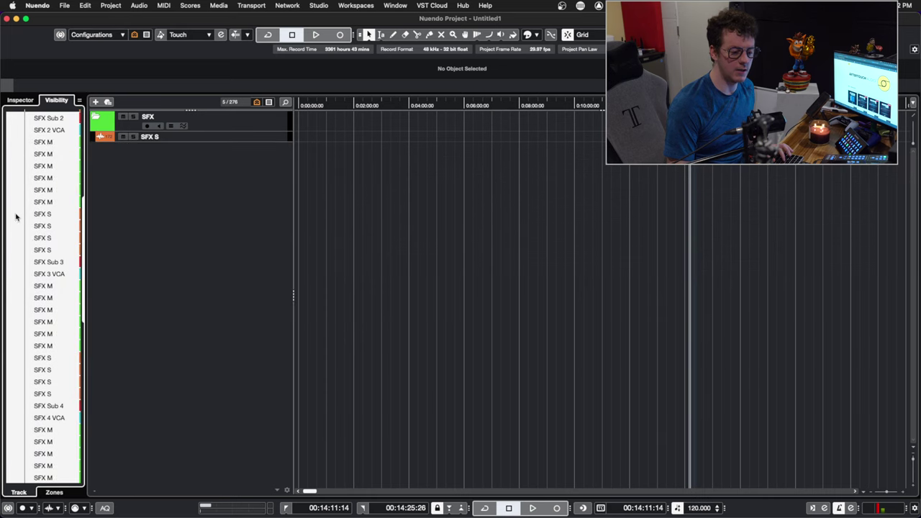
{"action": "left_click", "coordinate": [16, 217]}
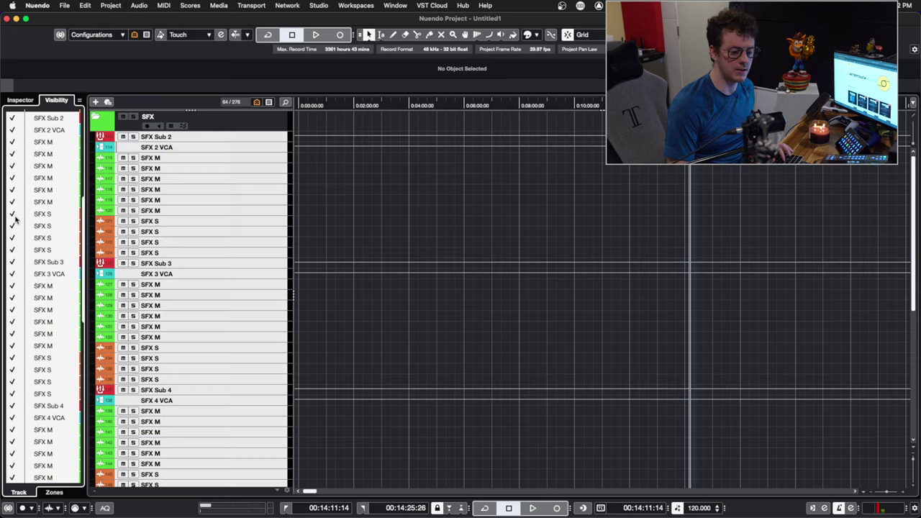
{"action": "left_click", "coordinate": [280, 191]}
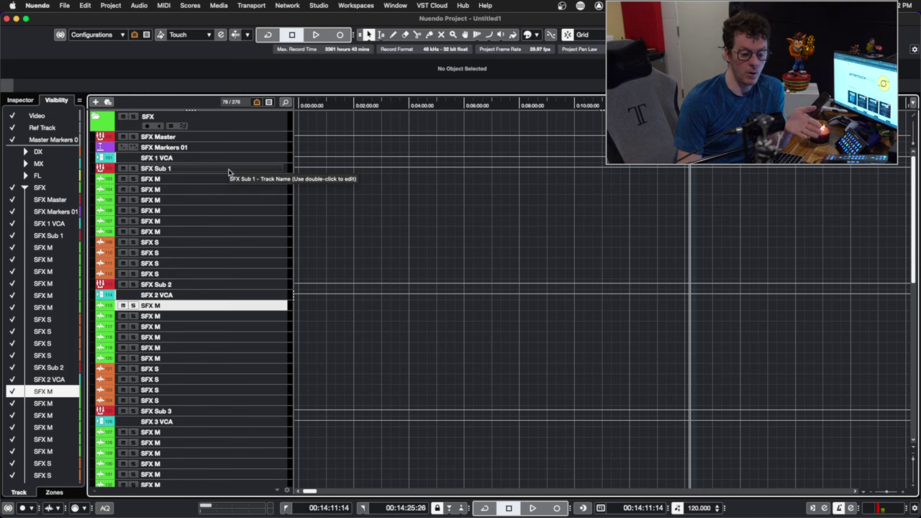
{"action": "scroll", "coordinate": [224, 278], "scroll_direction": "down", "scroll_amount": 10}
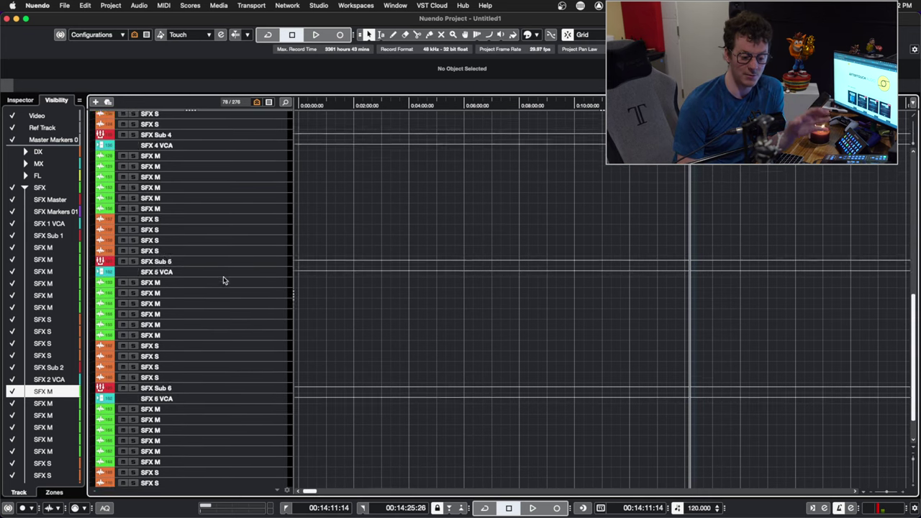
{"action": "scroll", "coordinate": [224, 281], "scroll_direction": "down", "scroll_amount": 2}
{"action": "scroll", "coordinate": [350, 261], "scroll_direction": "up", "scroll_amount": 10}
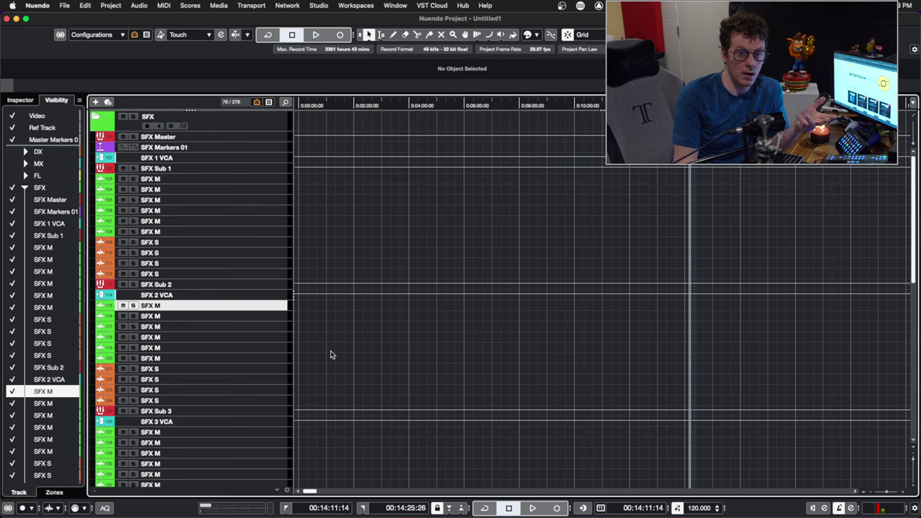
{"action": "scroll", "coordinate": [331, 354], "scroll_direction": "down", "scroll_amount": 5}
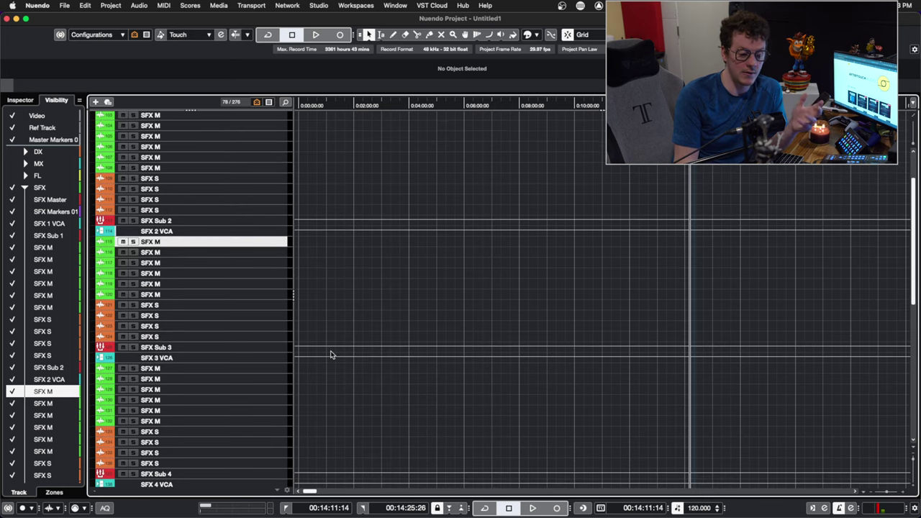
{"action": "scroll", "coordinate": [333, 357], "scroll_direction": "down", "scroll_amount": 1}
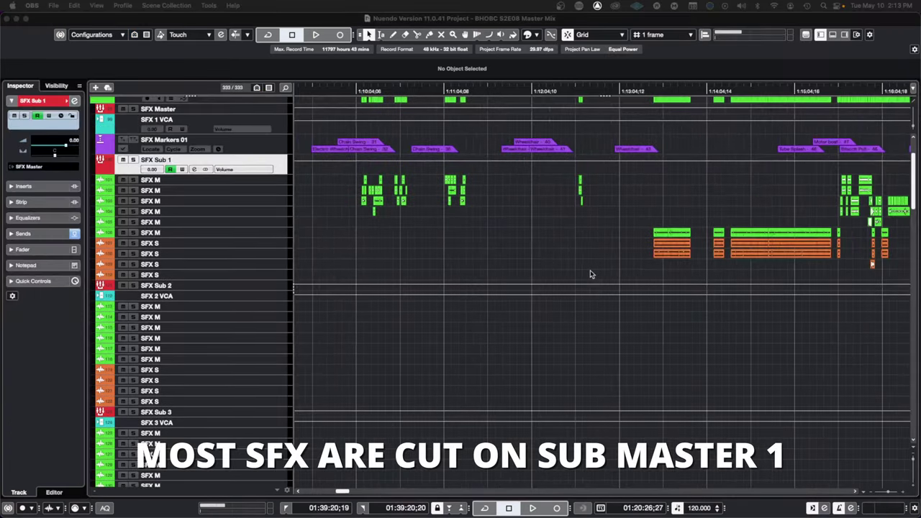
Scroll right in the Untitled1 template project to view its SFX folder tracks
{"action": "scroll", "coordinate": [590, 275], "scroll_direction": "right", "scroll_amount": 10}
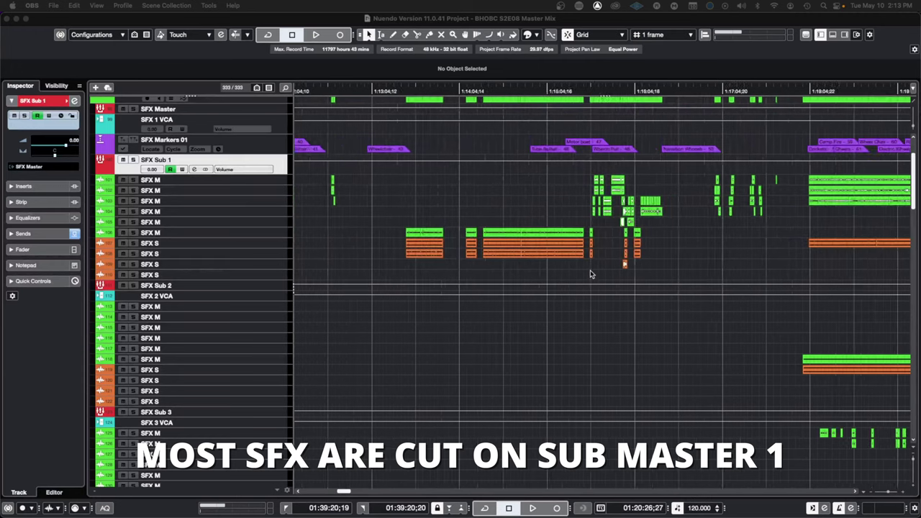
{"action": "scroll", "coordinate": [590, 270], "scroll_direction": "right", "scroll_amount": 8}
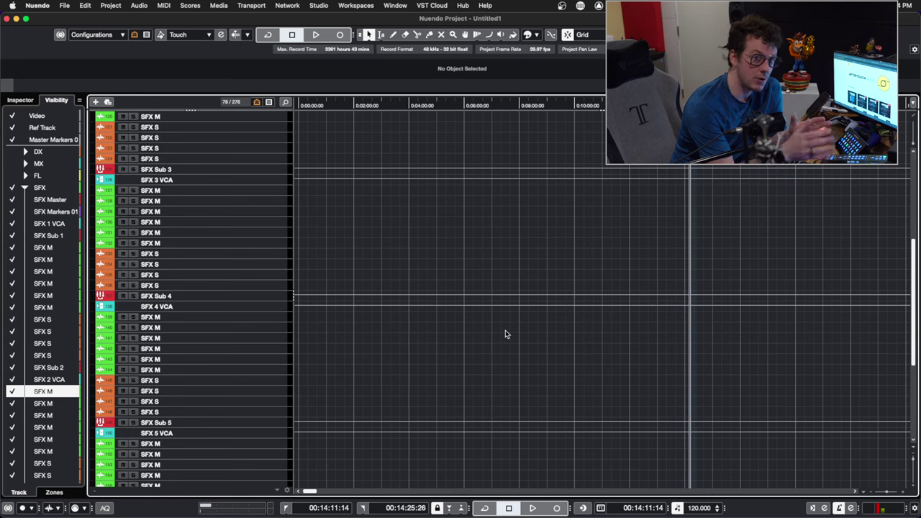
{"action": "scroll", "coordinate": [505, 334], "scroll_direction": "up", "scroll_amount": 3}
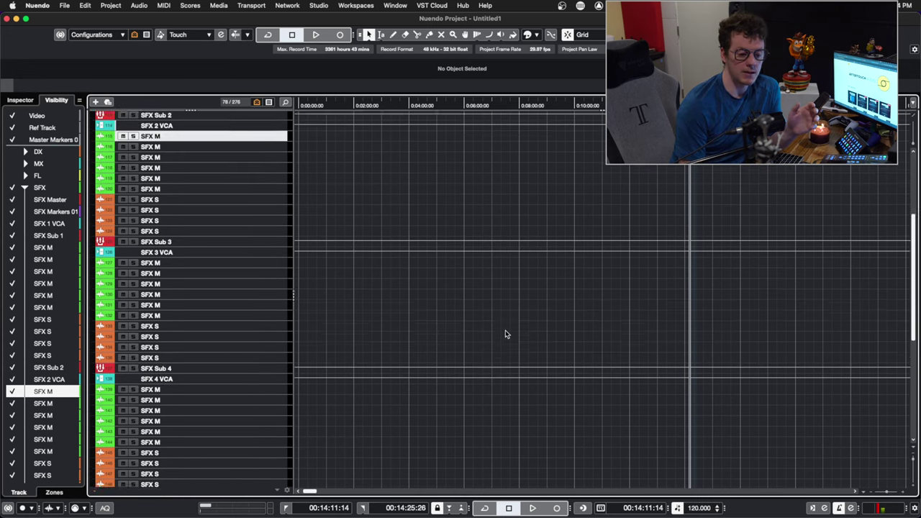
{"action": "scroll", "coordinate": [505, 334], "scroll_direction": "up", "scroll_amount": 1}
{"action": "scroll", "coordinate": [346, 205], "scroll_direction": "up", "scroll_amount": 4}
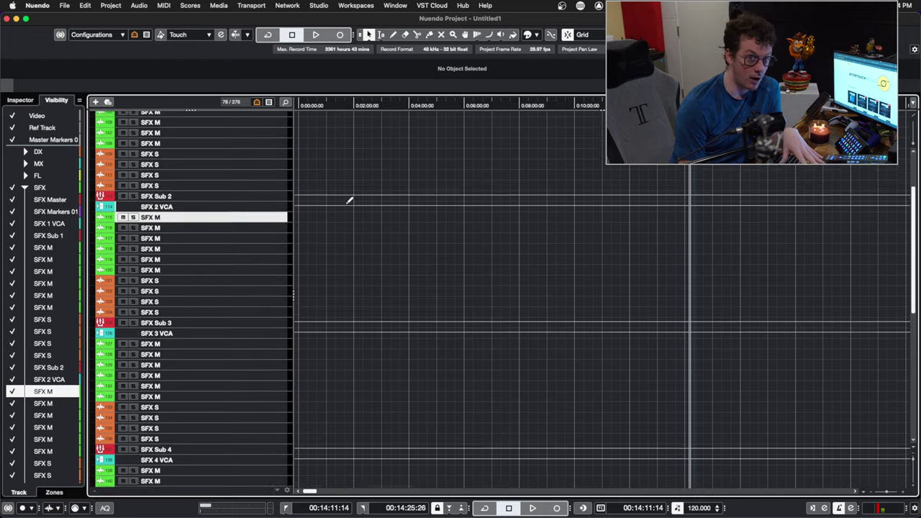
{"action": "scroll", "coordinate": [346, 208], "scroll_direction": "up", "scroll_amount": 3}
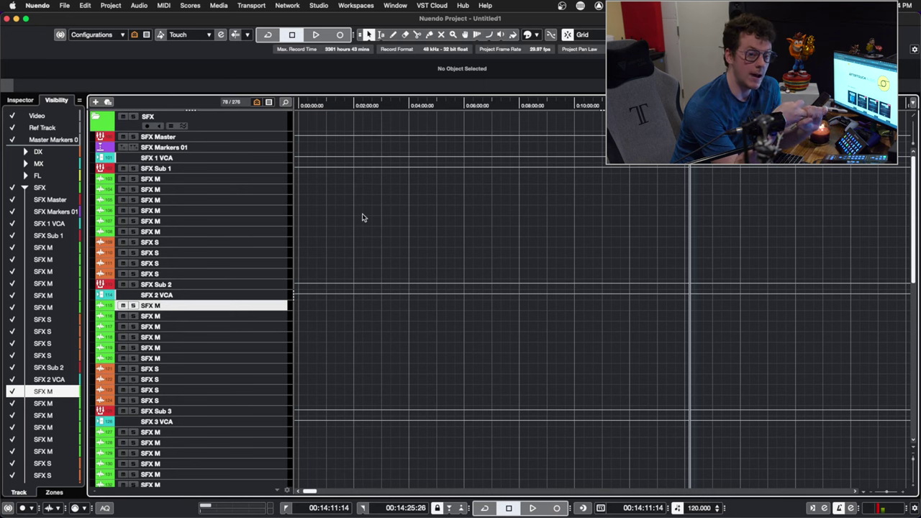
{"action": "left_click", "coordinate": [258, 182]}
{"action": "left_click", "coordinate": [242, 199]}
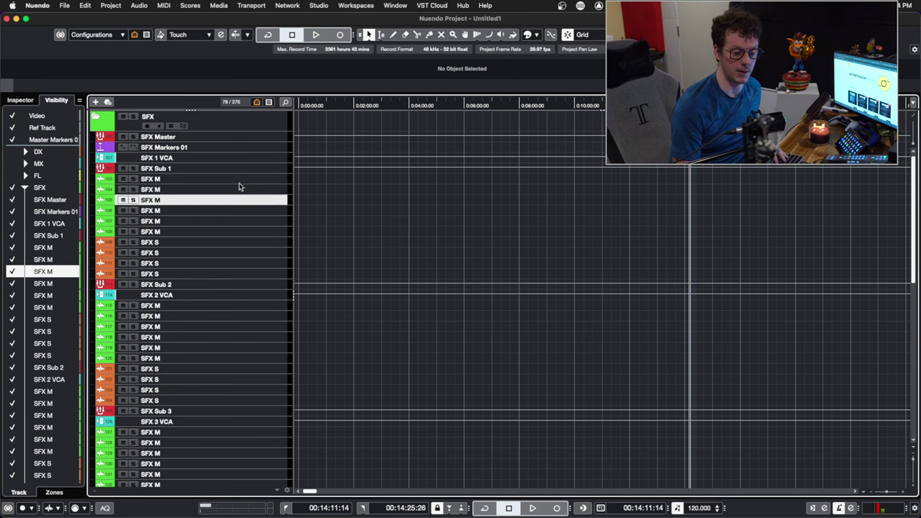
{"action": "left_click", "coordinate": [239, 180], "text": "shift"}
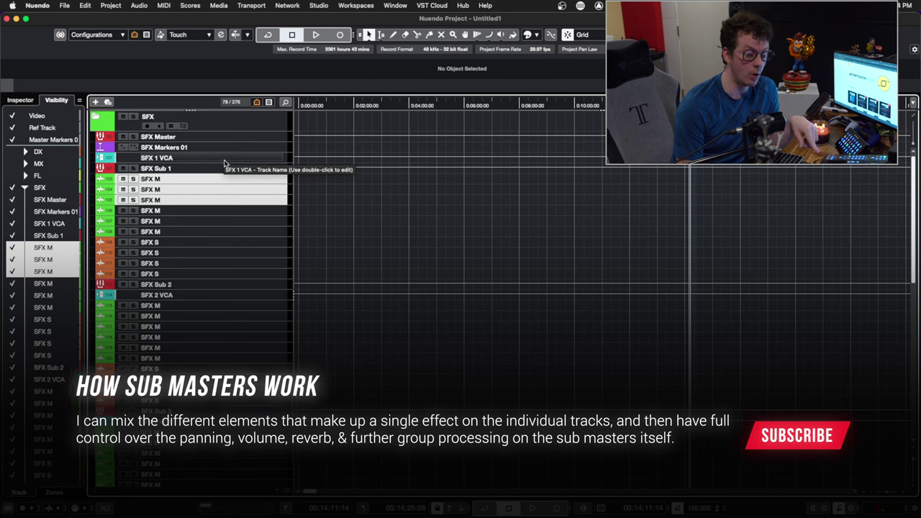
{"action": "left_click", "coordinate": [223, 168]}
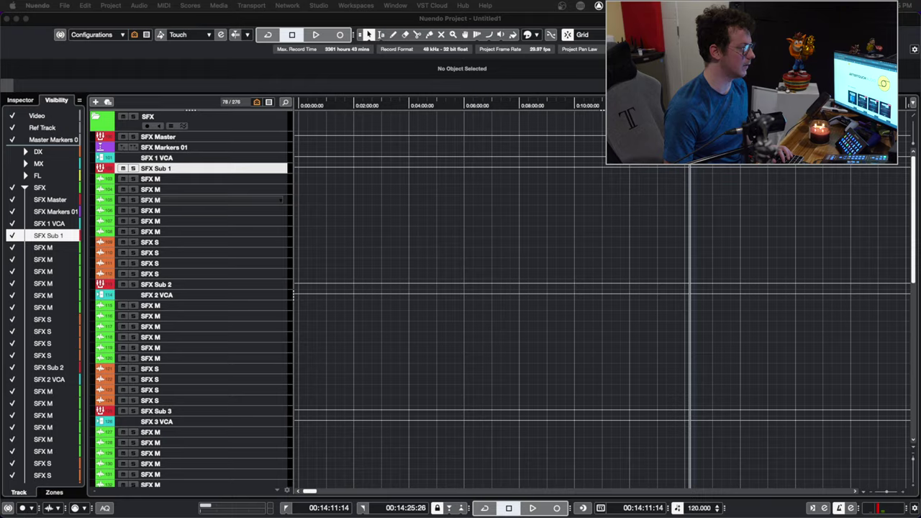
{"action": "key", "text": "F3"}
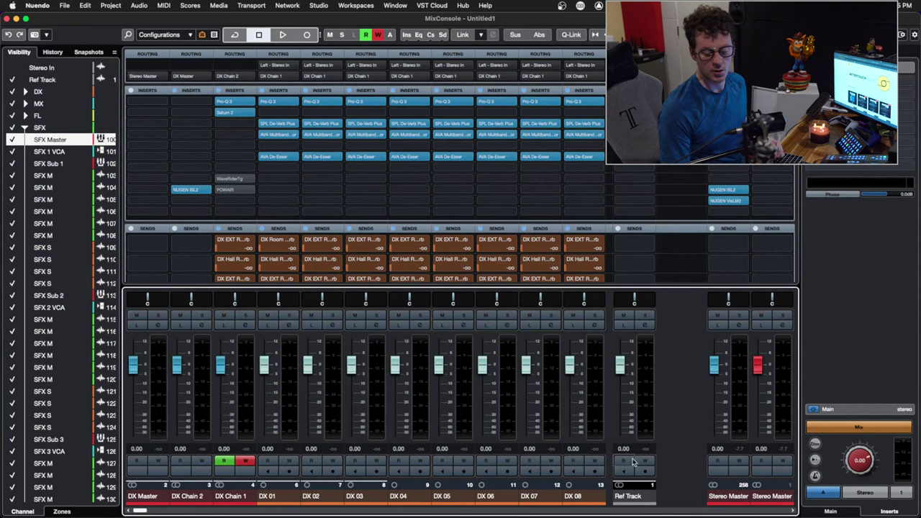
Hide the DX channels and browse the MX Master, MX VCA and MX 1–8 strips
{"action": "left_click", "coordinate": [12, 92]}
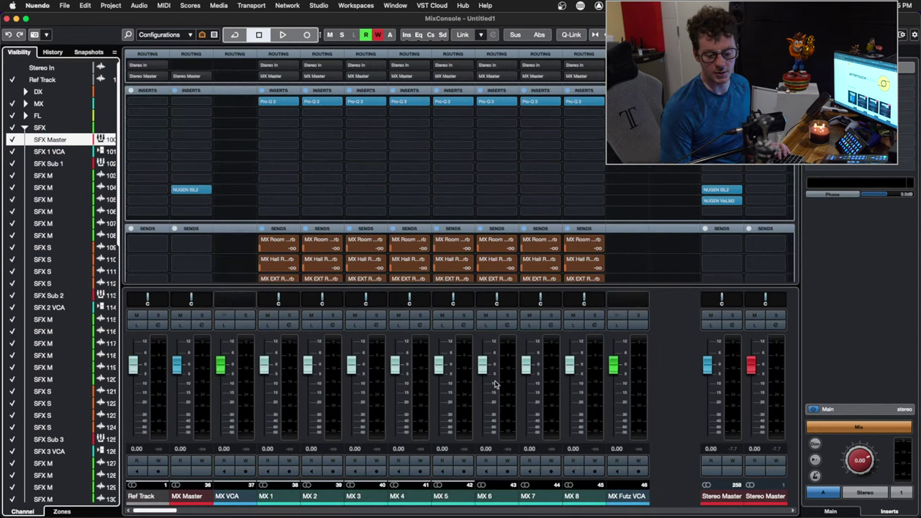
{"action": "scroll", "coordinate": [664, 501], "scroll_direction": "right", "scroll_amount": 10}
{"action": "scroll", "coordinate": [675, 496], "scroll_direction": "right", "scroll_amount": 15}
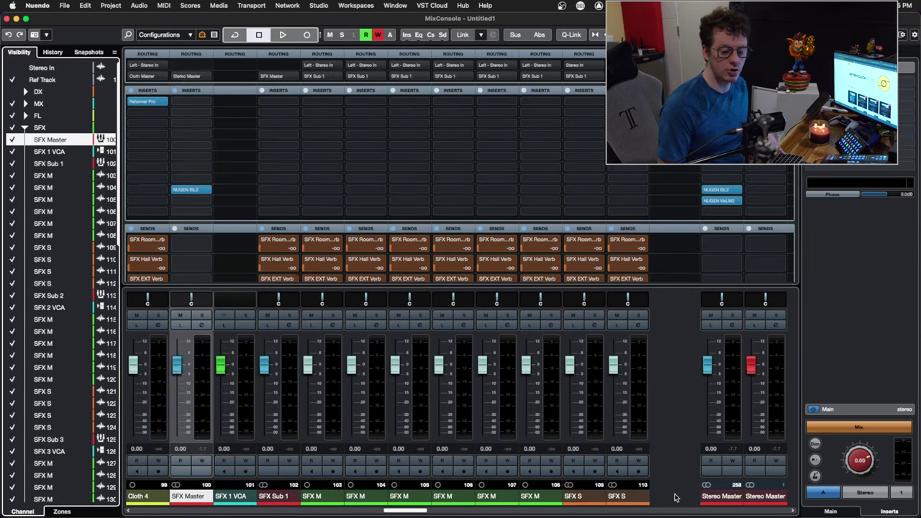
{"action": "scroll", "coordinate": [675, 497], "scroll_direction": "right", "scroll_amount": 12}
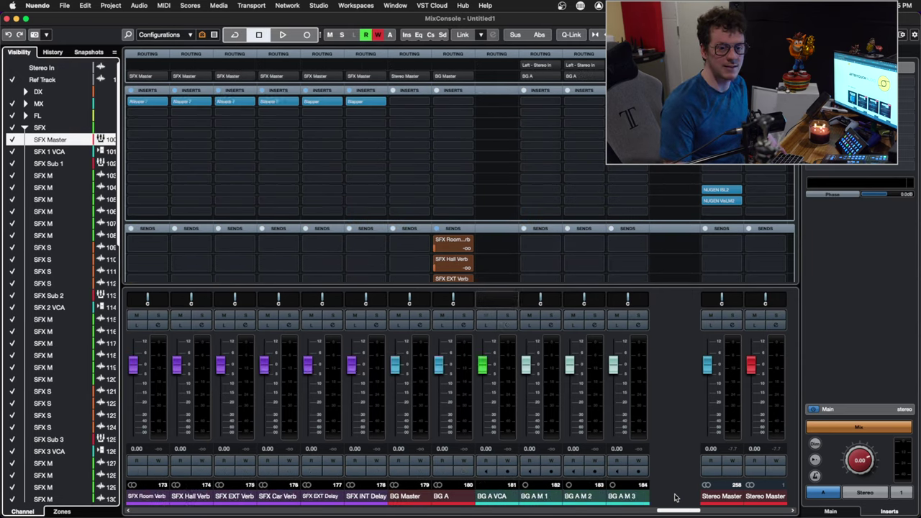
{"action": "scroll", "coordinate": [676, 497], "scroll_direction": "left", "scroll_amount": 20}
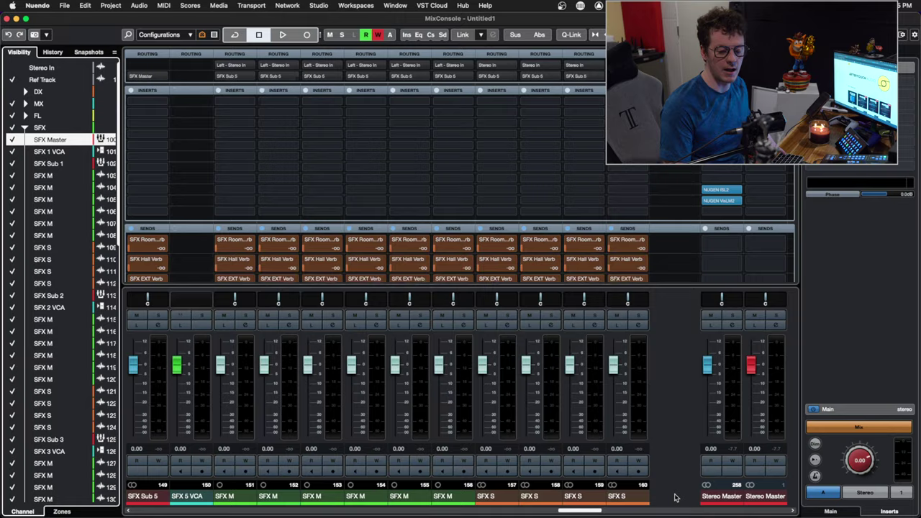
{"action": "scroll", "coordinate": [675, 496], "scroll_direction": "left", "scroll_amount": 10}
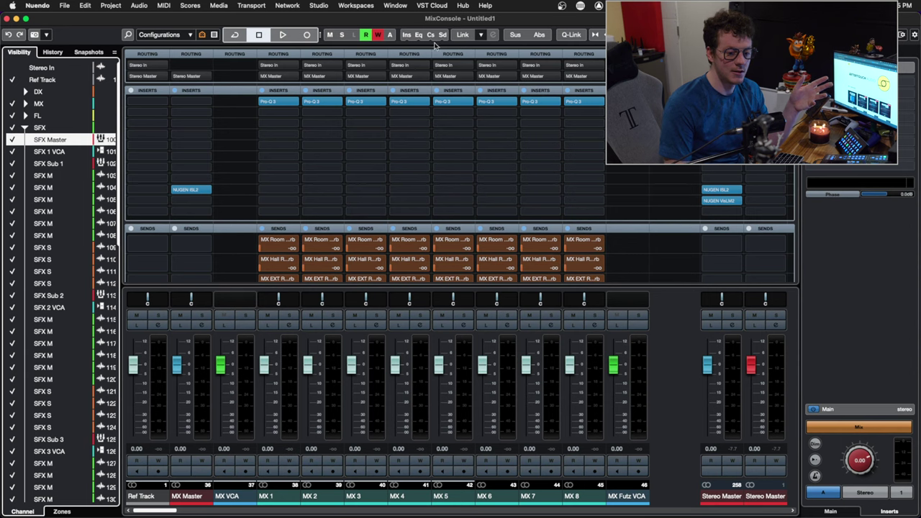
Filter the MixConsole channel types to VCA Faders only
{"action": "left_click", "coordinate": [215, 35]}
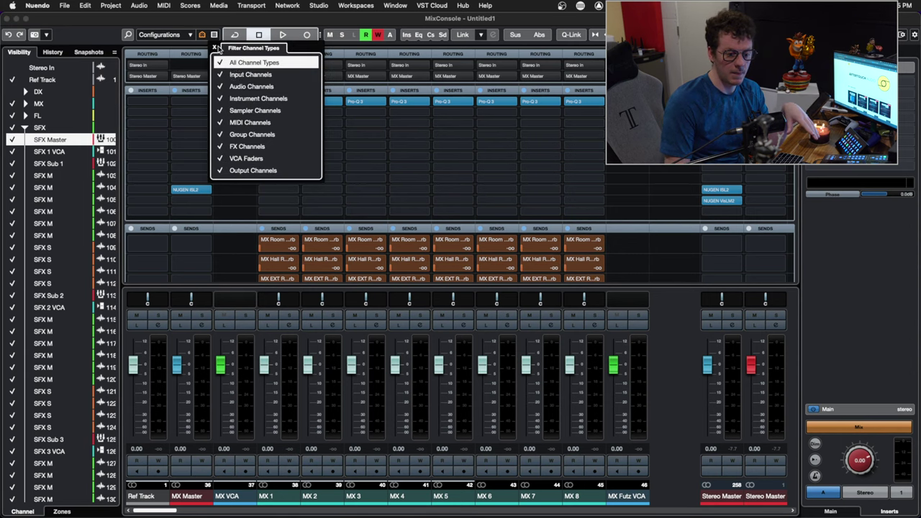
{"action": "left_click", "coordinate": [220, 63]}
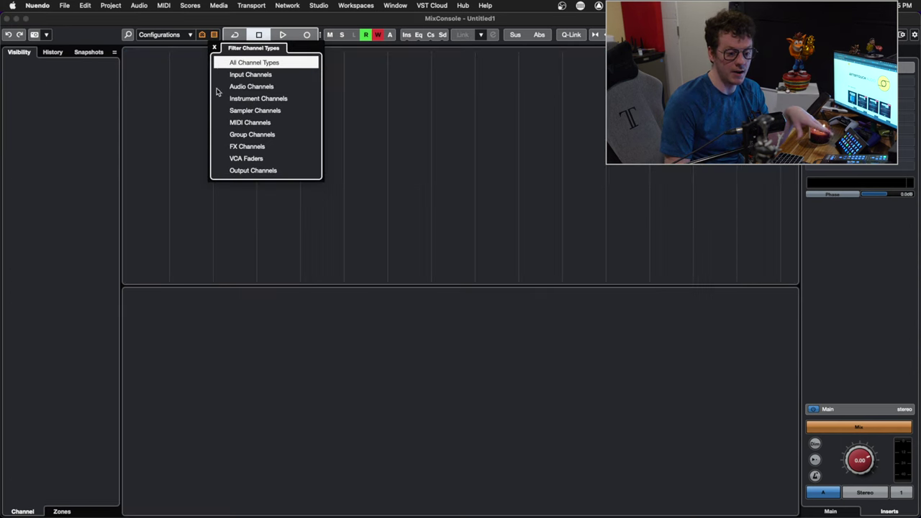
{"action": "left_click", "coordinate": [220, 159]}
{"action": "left_click", "coordinate": [709, 360]}
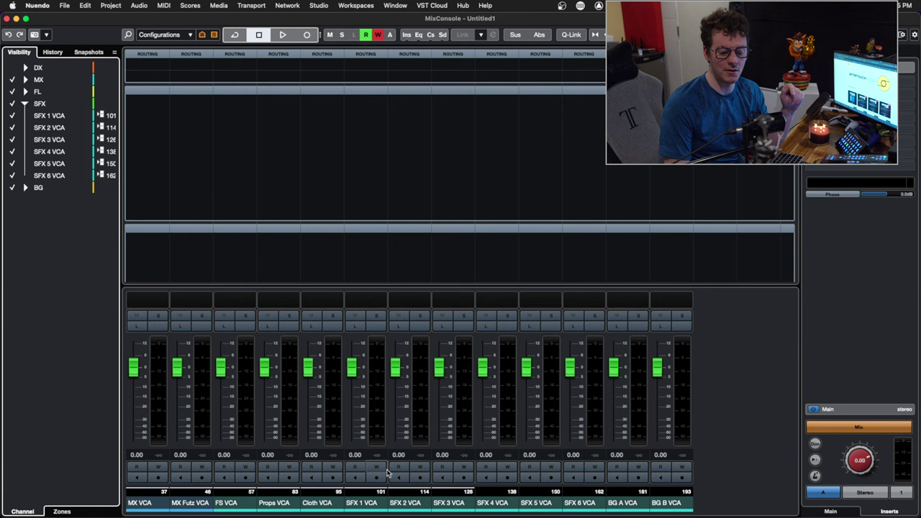
Select the SFX 1–4 VCA faders, then close the MixConsole with F3
{"action": "left_click", "coordinate": [366, 503]}
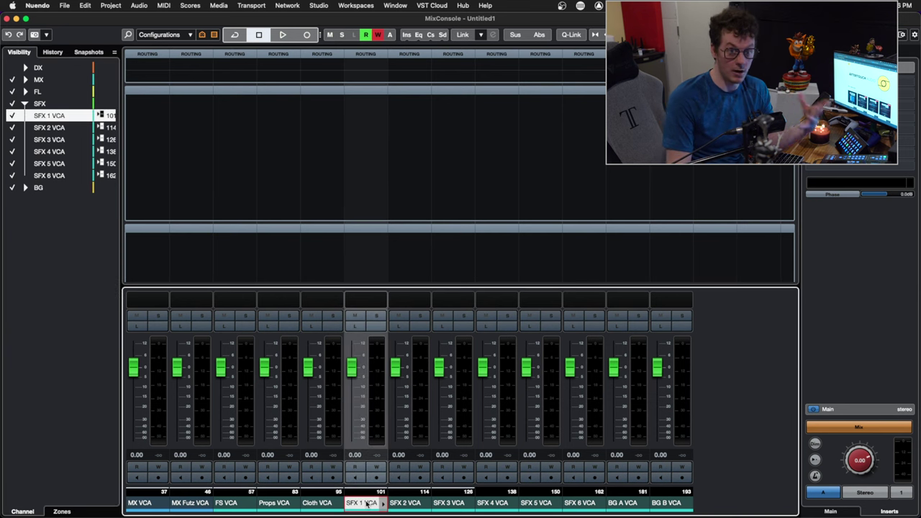
{"action": "left_click", "coordinate": [409, 504]}
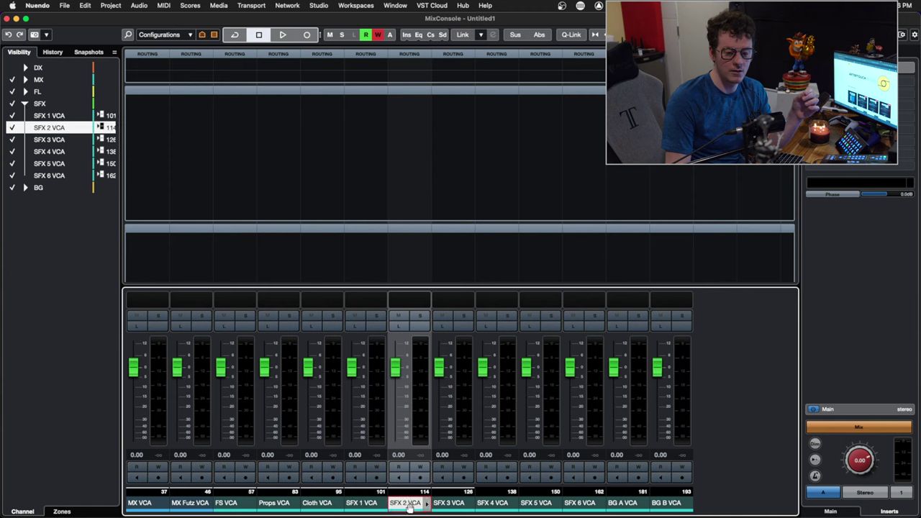
{"action": "left_click", "coordinate": [449, 504]}
{"action": "left_click", "coordinate": [493, 505]}
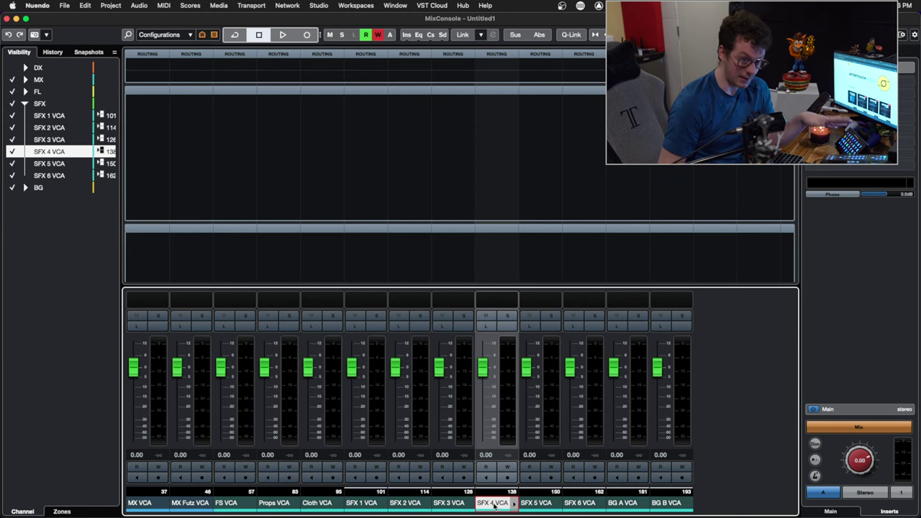
{"action": "key", "text": "F3"}
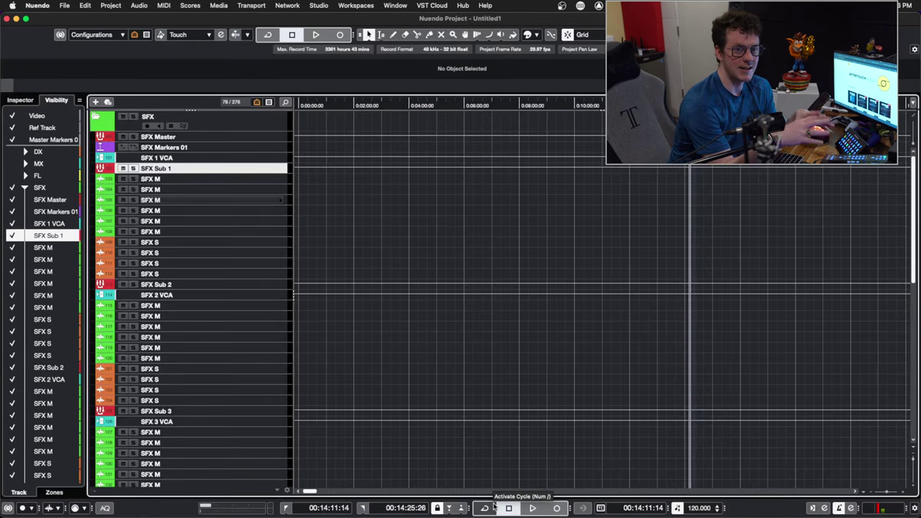
{"action": "scroll", "coordinate": [382, 338], "scroll_direction": "down", "scroll_amount": 10}
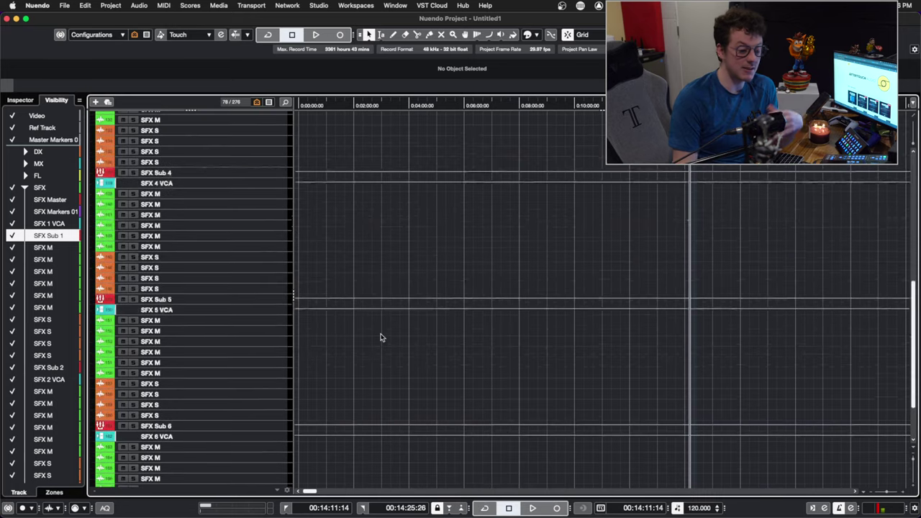
{"action": "scroll", "coordinate": [381, 338], "scroll_direction": "down", "scroll_amount": 3}
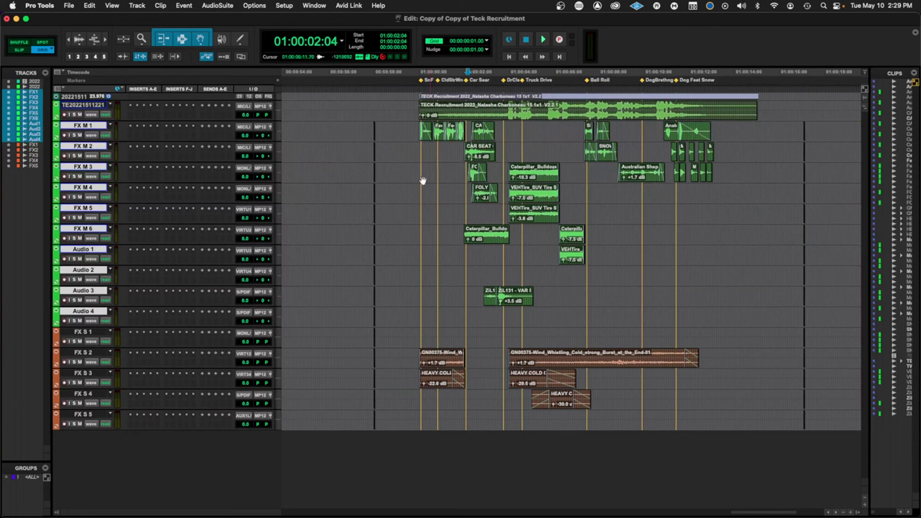
Select the FX M and Audio clips, then reselect only the FX S track clips
{"action": "left_click_drag", "start_coordinate": [415, 124], "coordinate": [760, 294]}
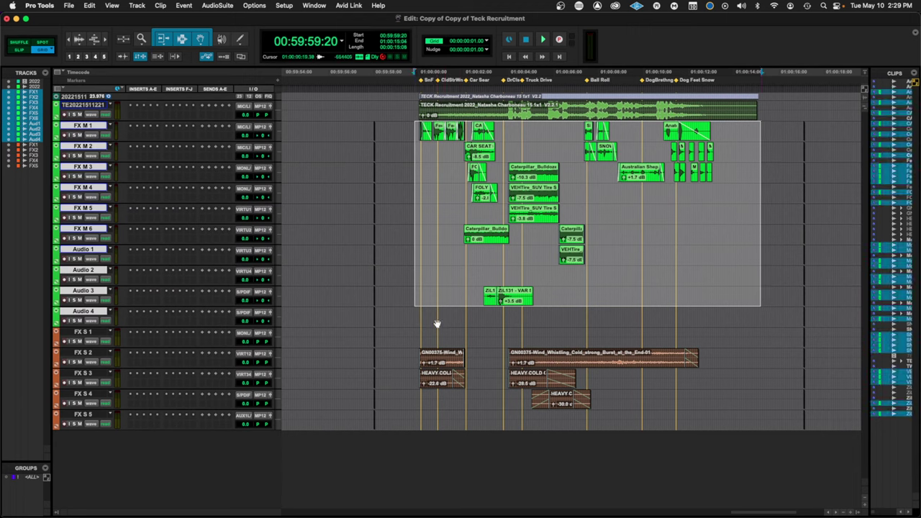
{"action": "left_click_drag", "start_coordinate": [422, 314], "coordinate": [751, 416]}
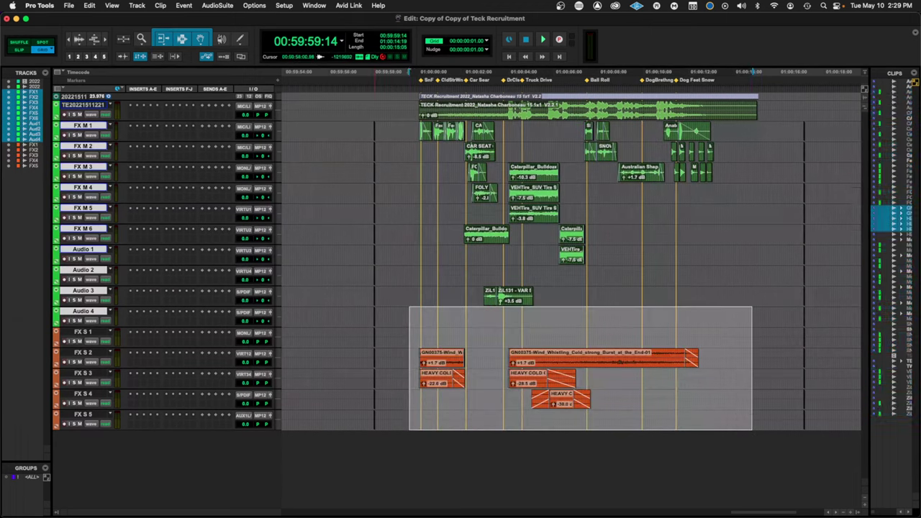